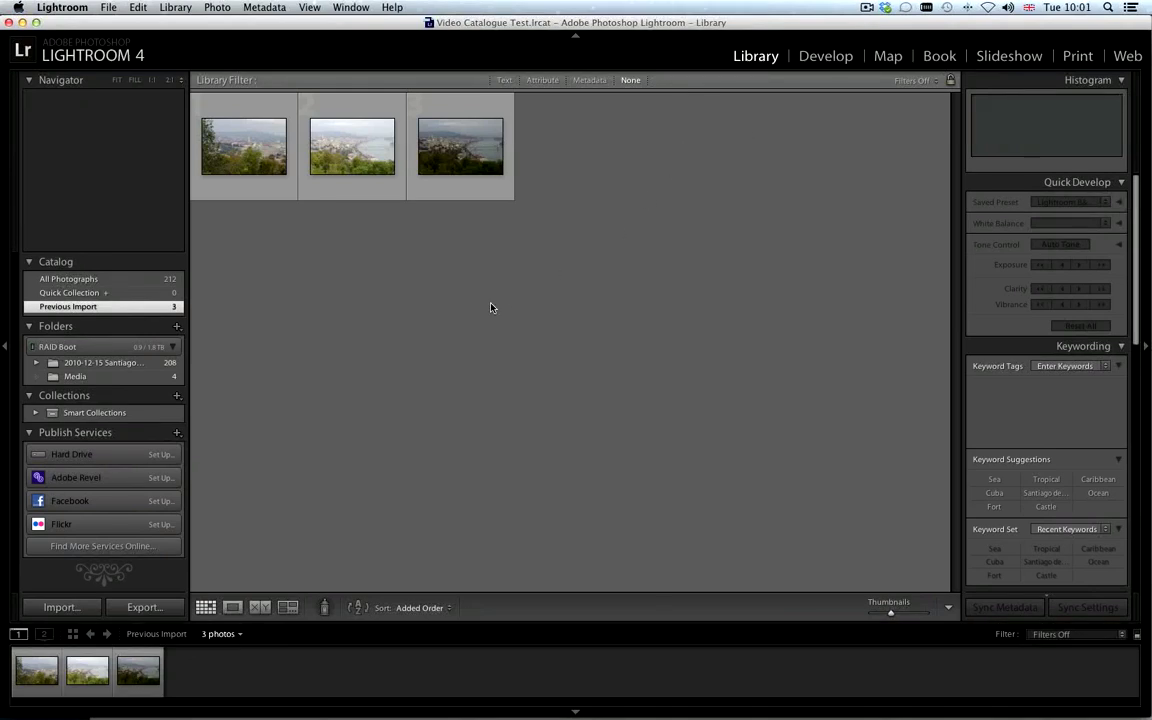
Step: Open the middle Budapest river photo in Loupe view and switch to Develop
mouse_move(349, 181)
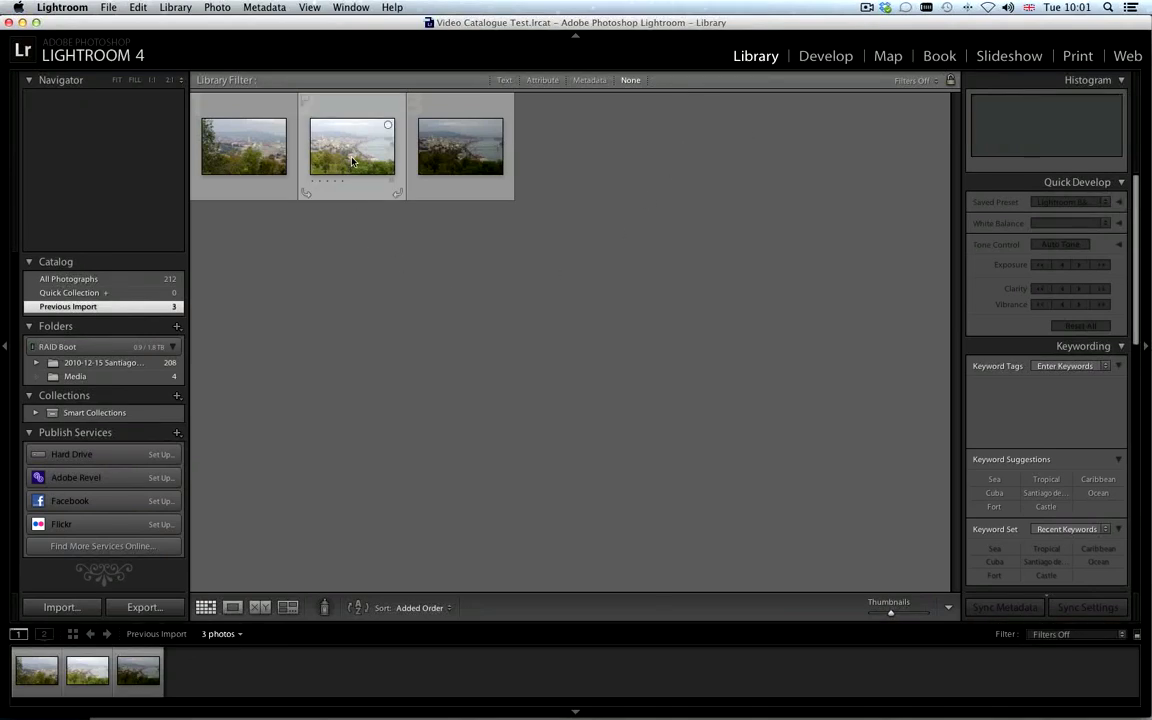
click(351, 161)
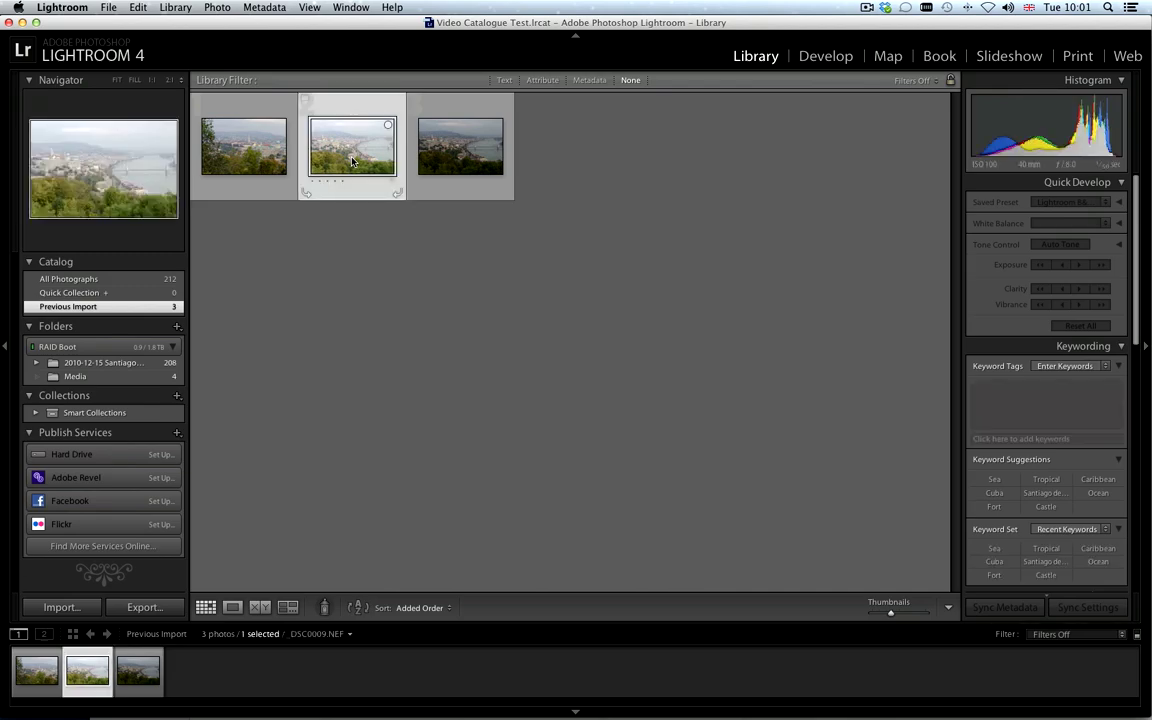
double_click(352, 150)
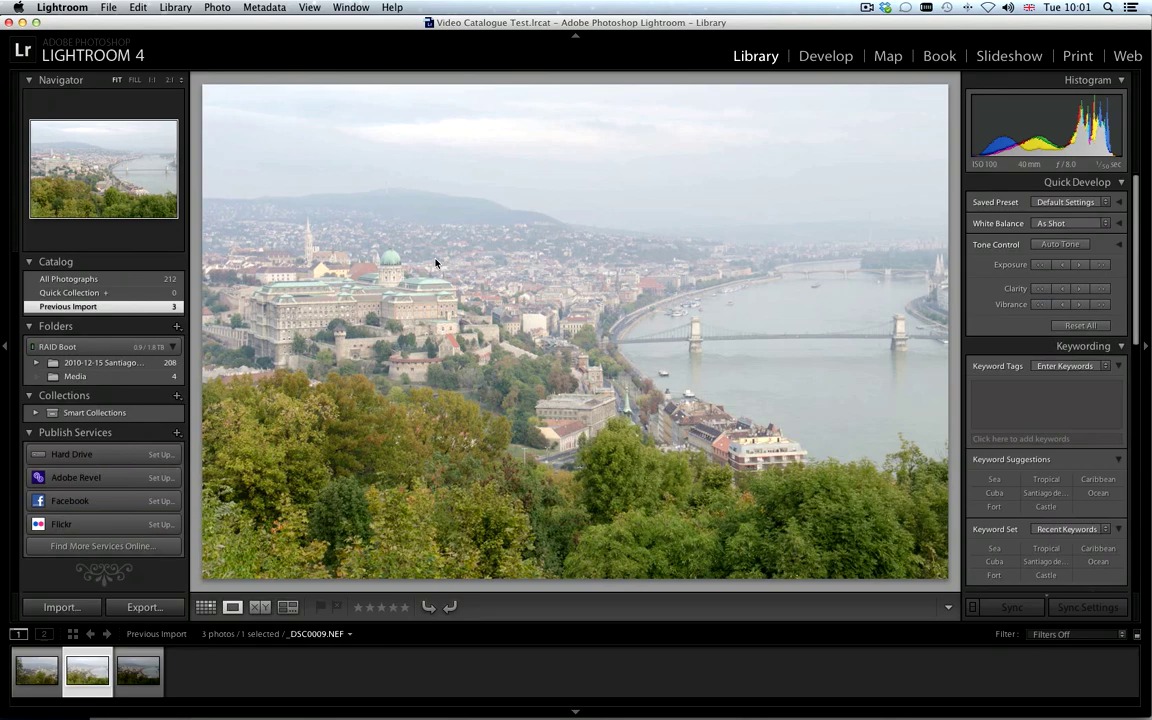
click(826, 56)
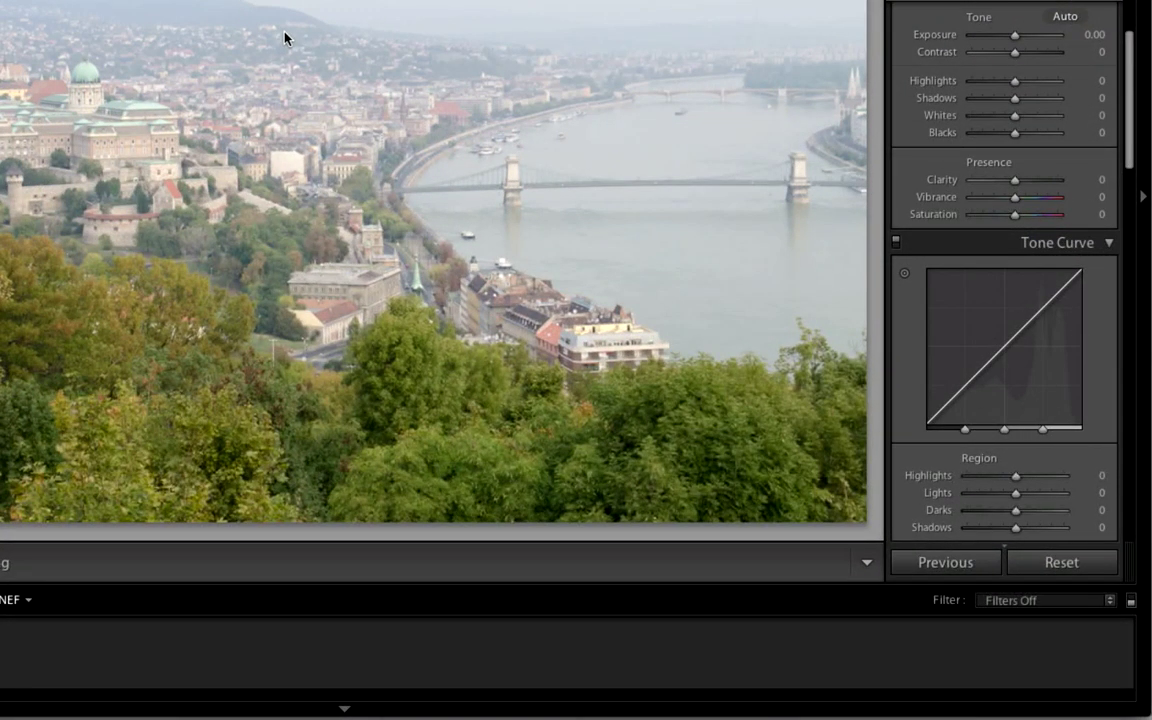
Step: Set the Tone Curve regions to Darks −60, Lights −80 and Highlights +10
scroll(1010, 335, down, 3)
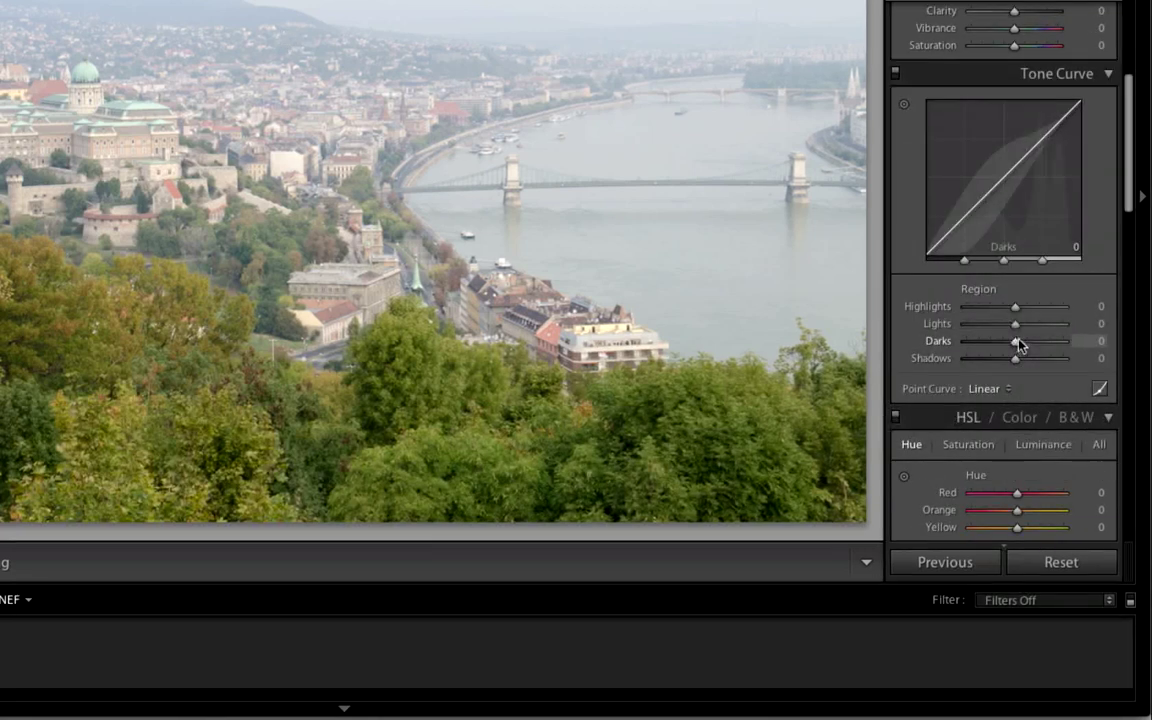
drag(1016, 341, 986, 347)
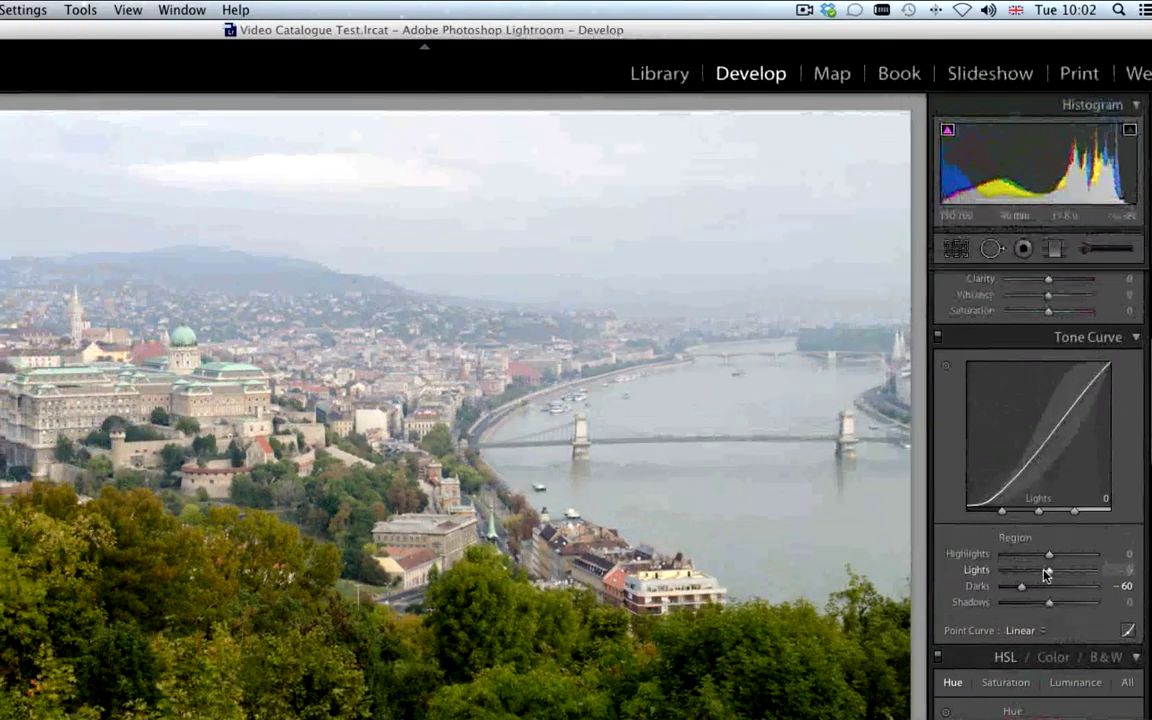
drag(1046, 573, 1011, 577)
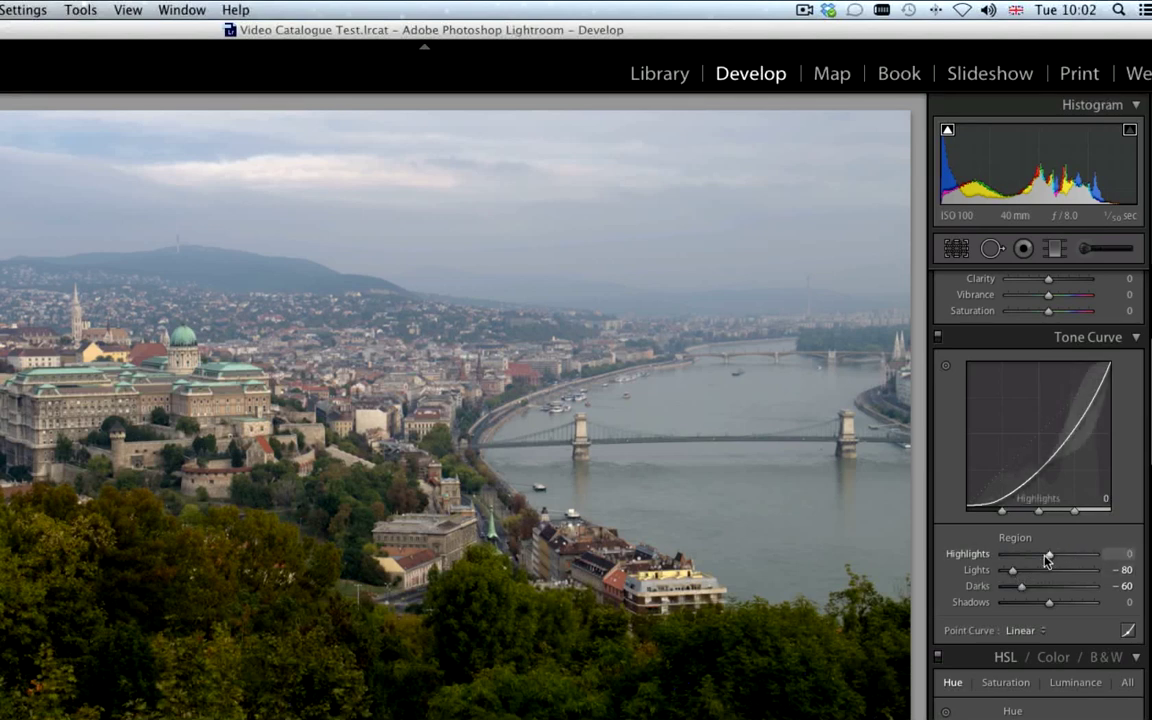
drag(1047, 560, 1050, 558)
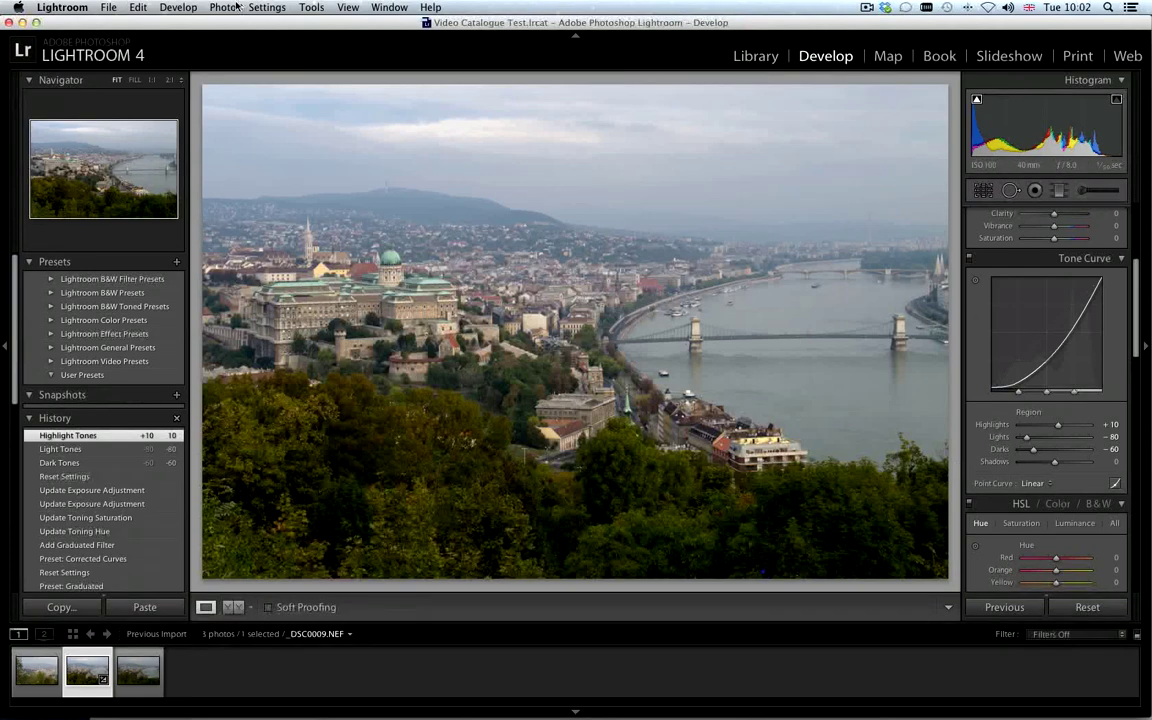
Step: Create a 'Corrected Curves' develop preset with Tone Curve on and Graduated Filters off
click(179, 8)
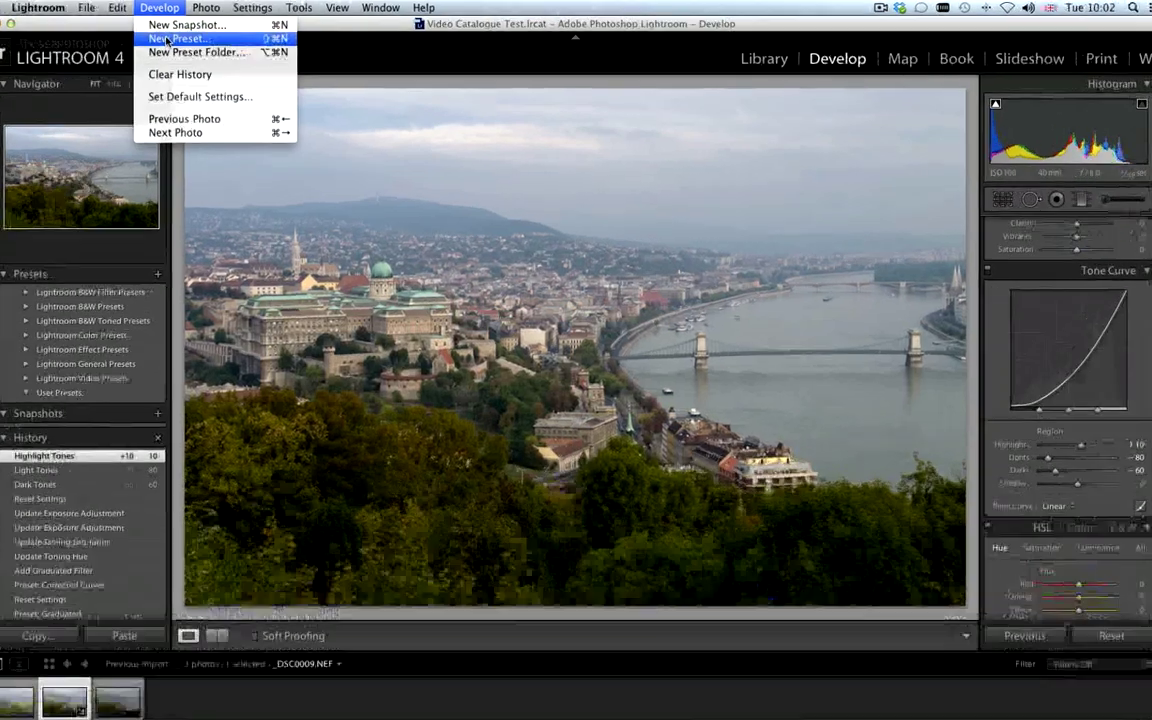
click(197, 36)
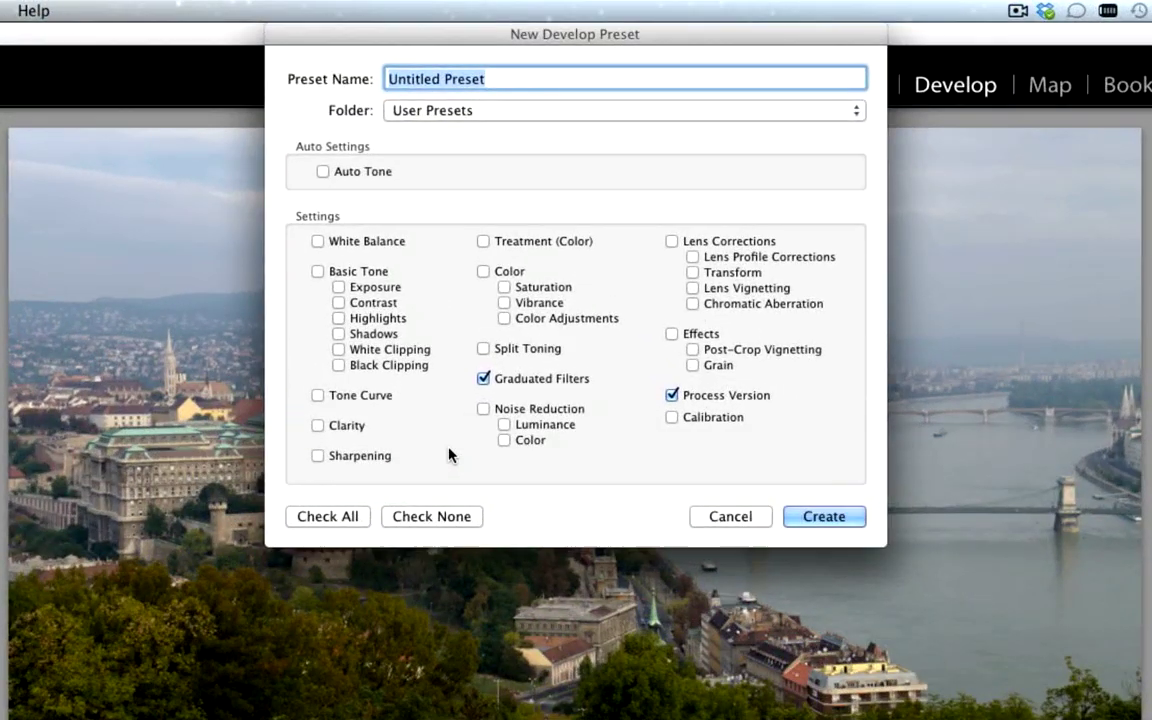
click(483, 378)
click(317, 395)
click(470, 92)
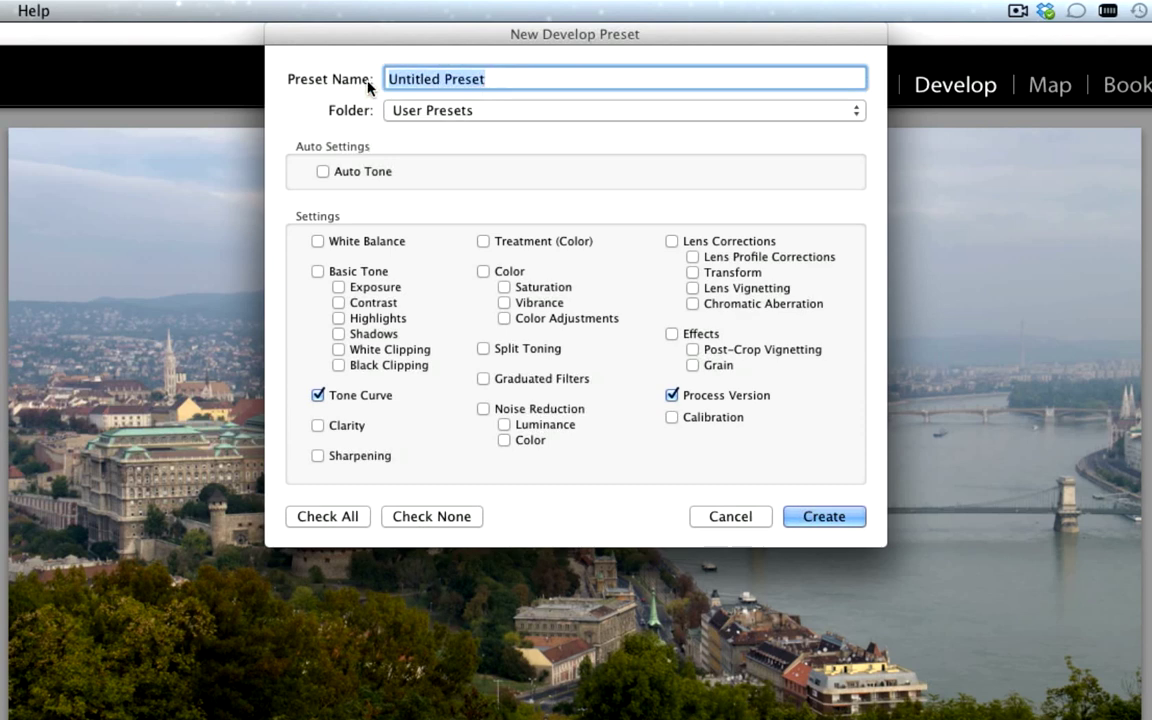
text(Corrected )
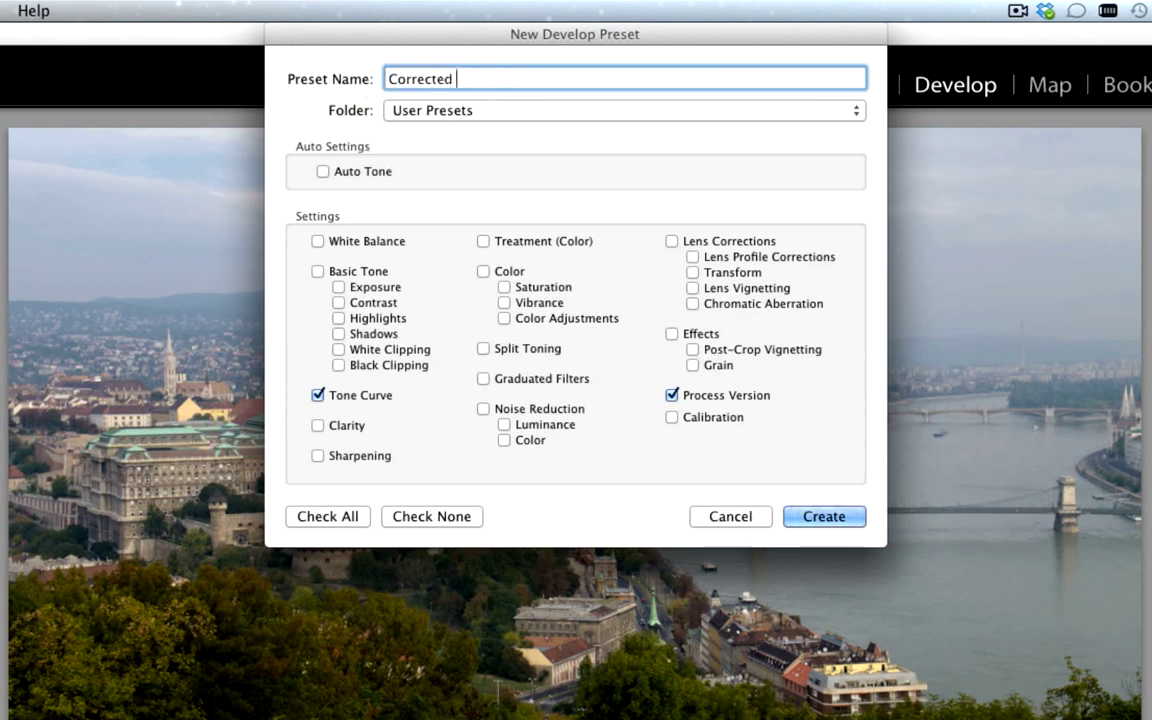
text(Curves)
click(824, 516)
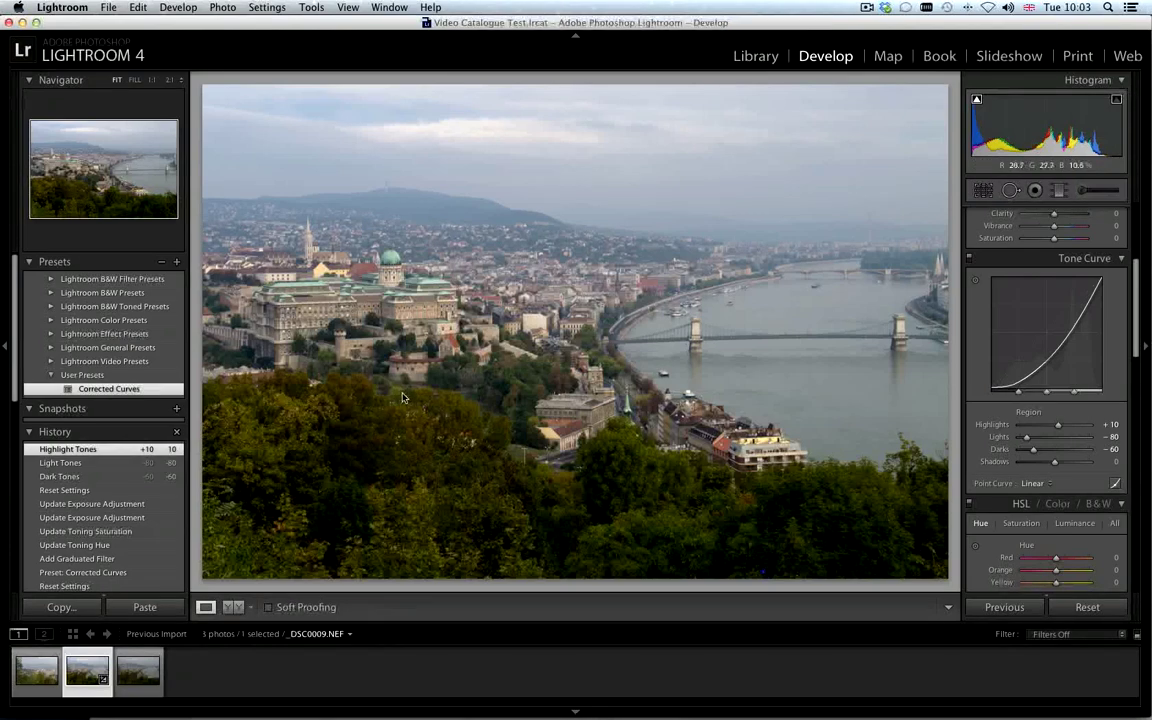
Step: Drag a graduated filter down over the sky and tint it orange at saturation 75
click(311, 7)
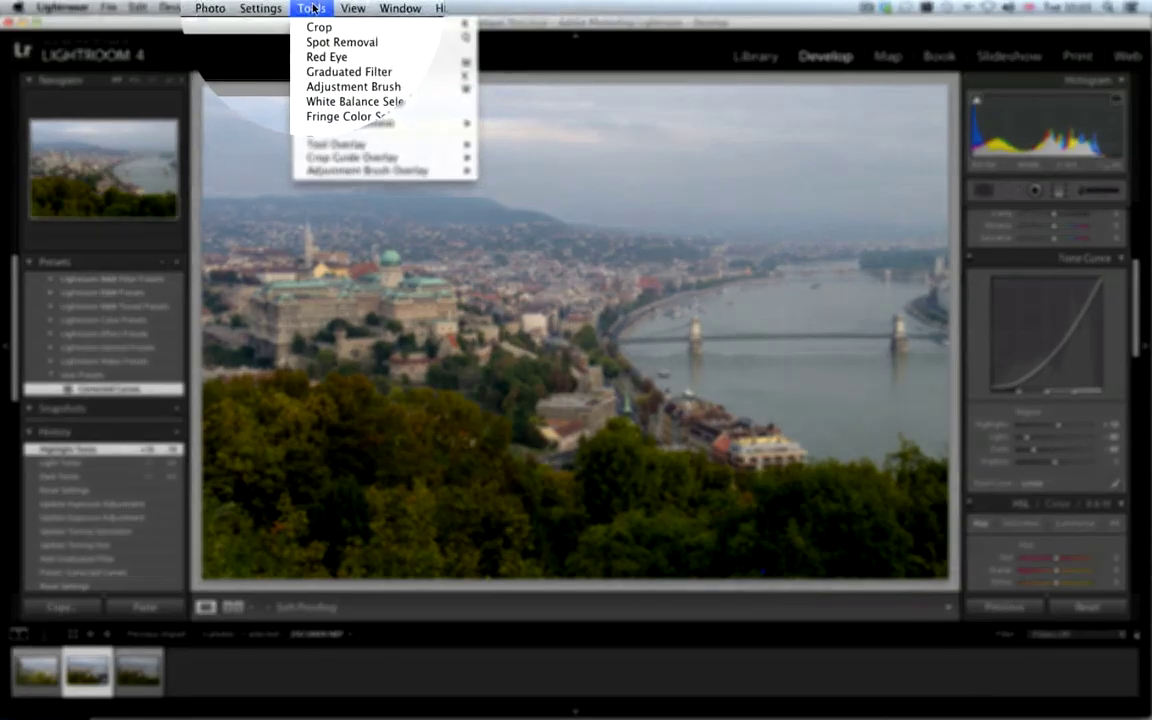
click(338, 73)
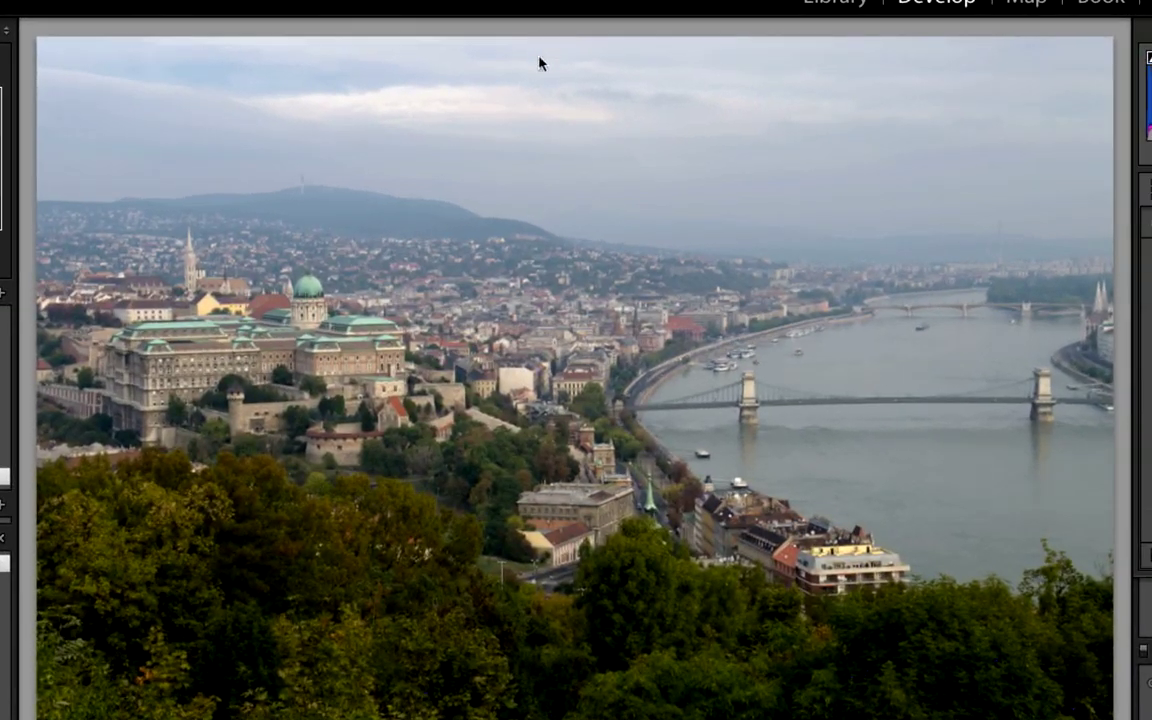
drag(540, 64, 538, 382)
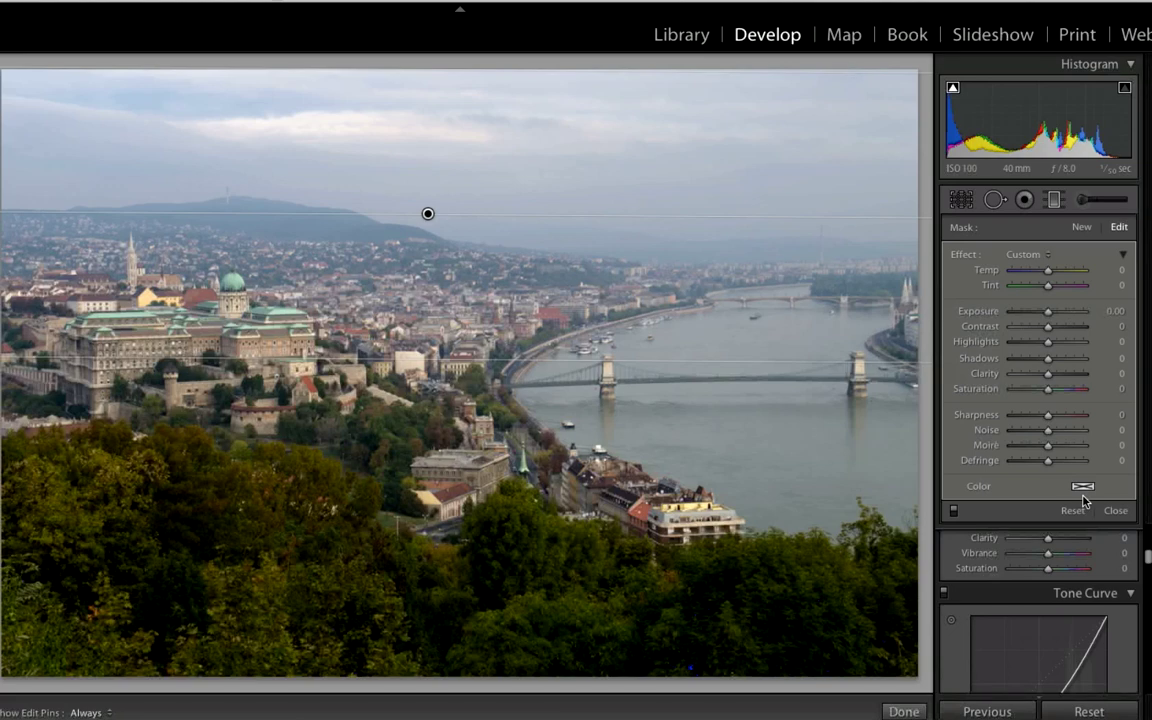
click(1083, 487)
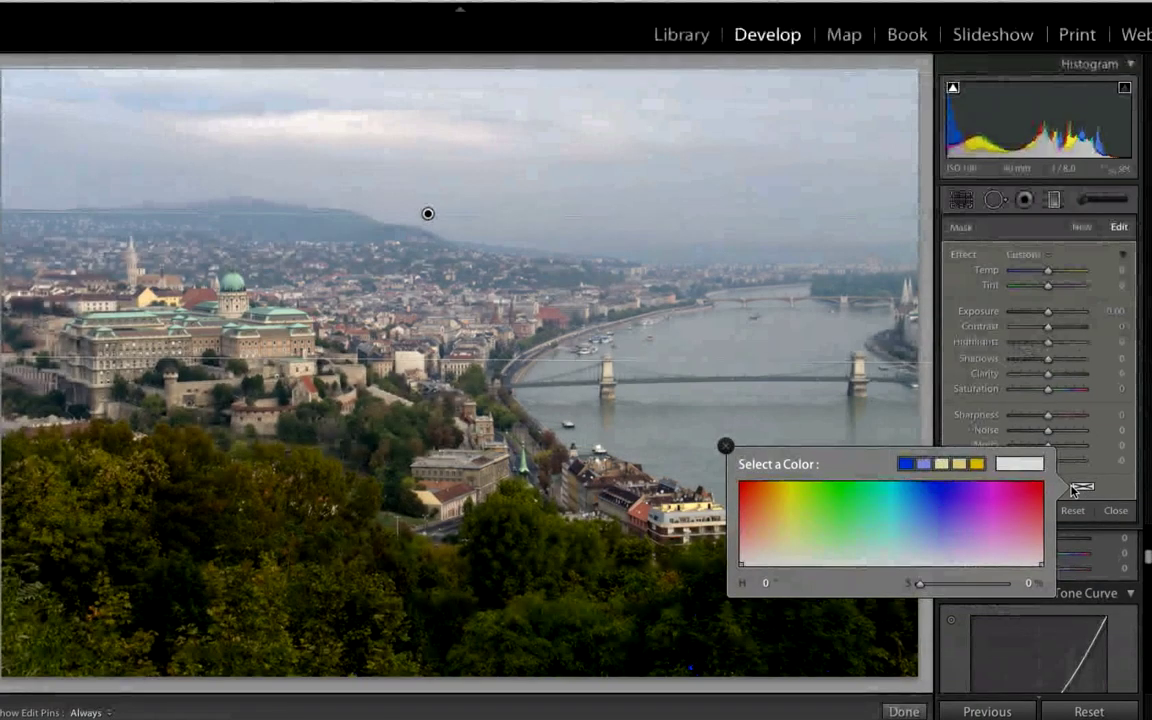
drag(779, 532, 770, 489)
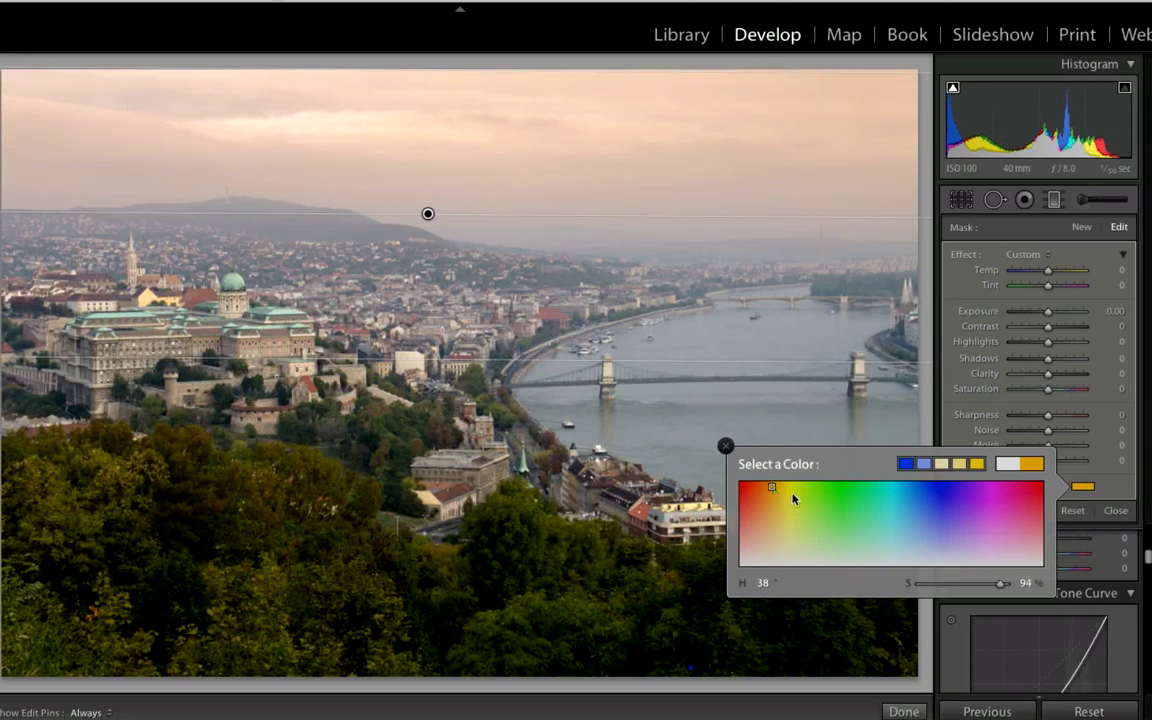
mouse_move(1001, 584)
mouse_down()
mouse_move(985, 588)
mouse_move(1002, 589)
mouse_up()
click(726, 446)
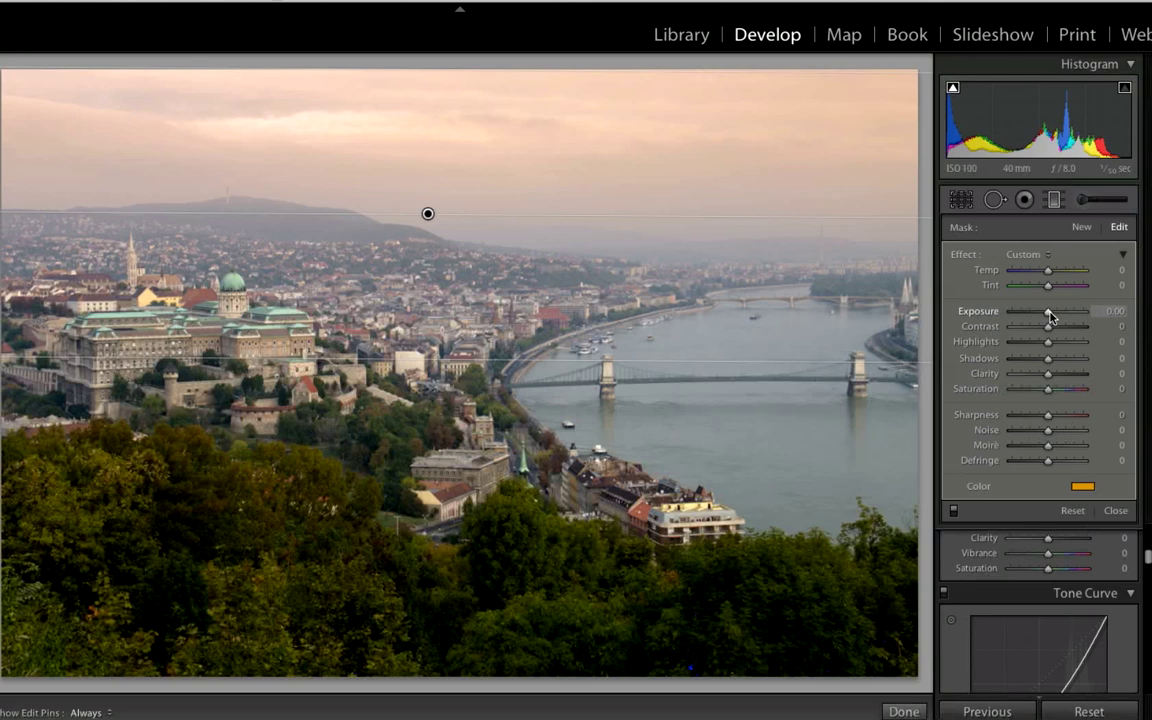
Step: Set the sky filter's Exposure to −0.86 and Saturation to −27
drag(1050, 316, 1041, 315)
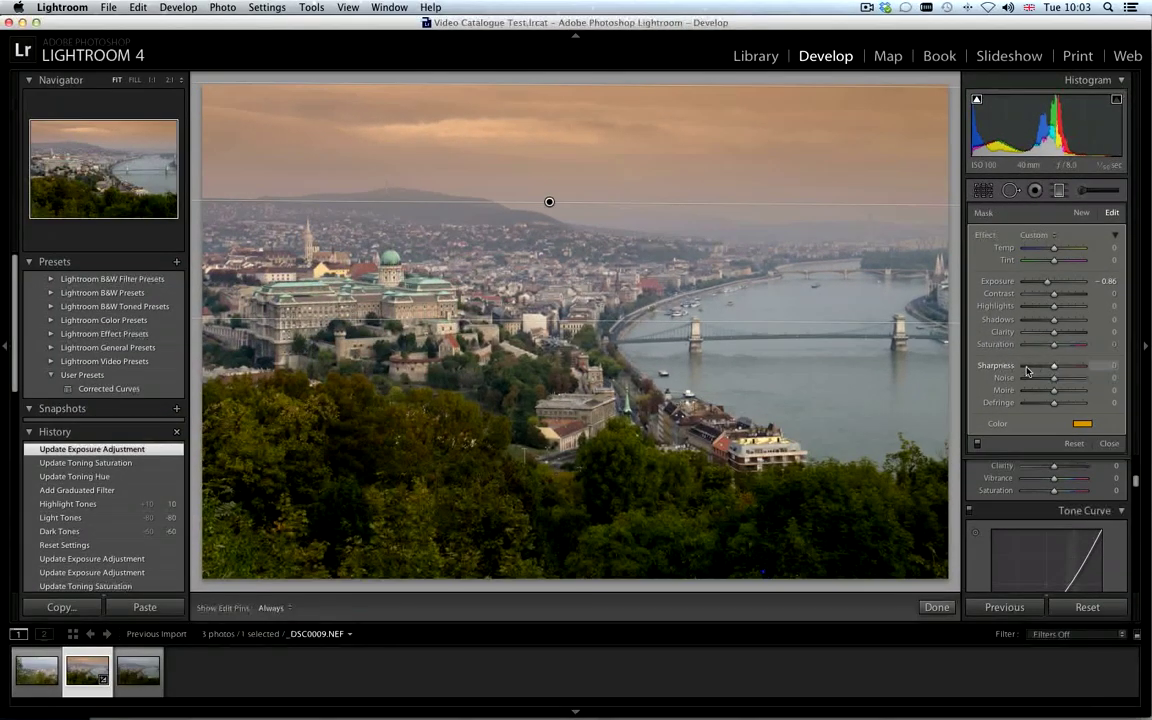
drag(1053, 344, 1045, 344)
click(178, 7)
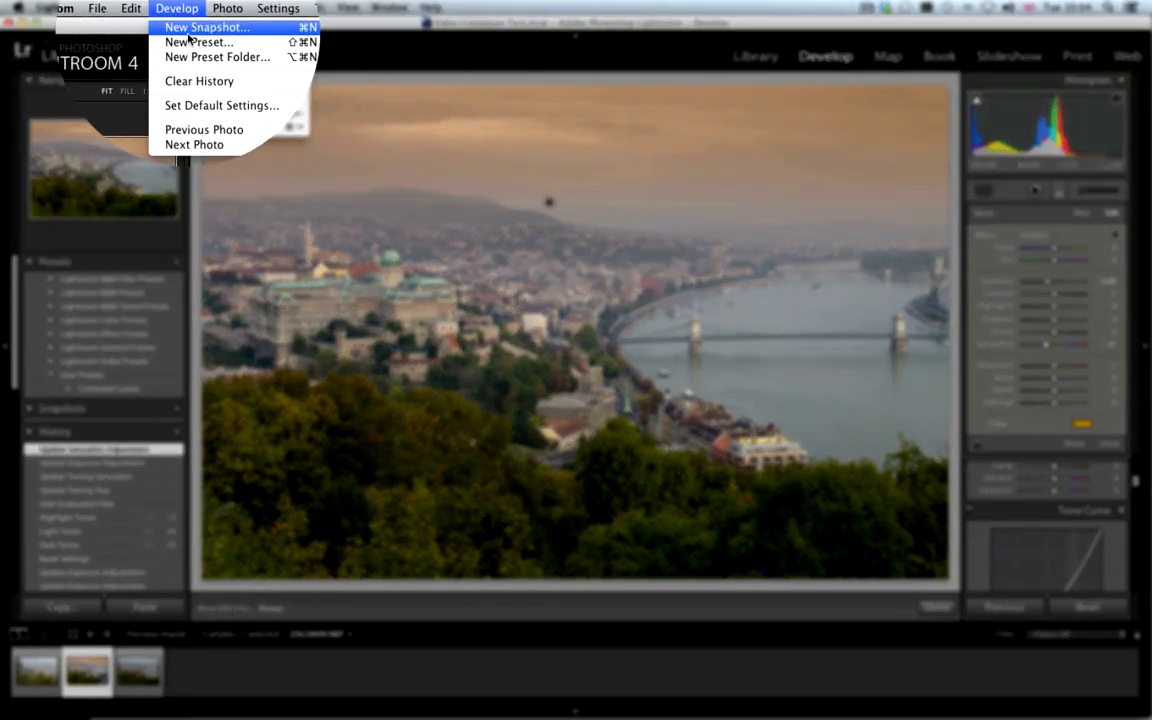
Step: Create a 'Graduated Sky' preset with Graduated Filters only, then return to the Library grid
click(190, 38)
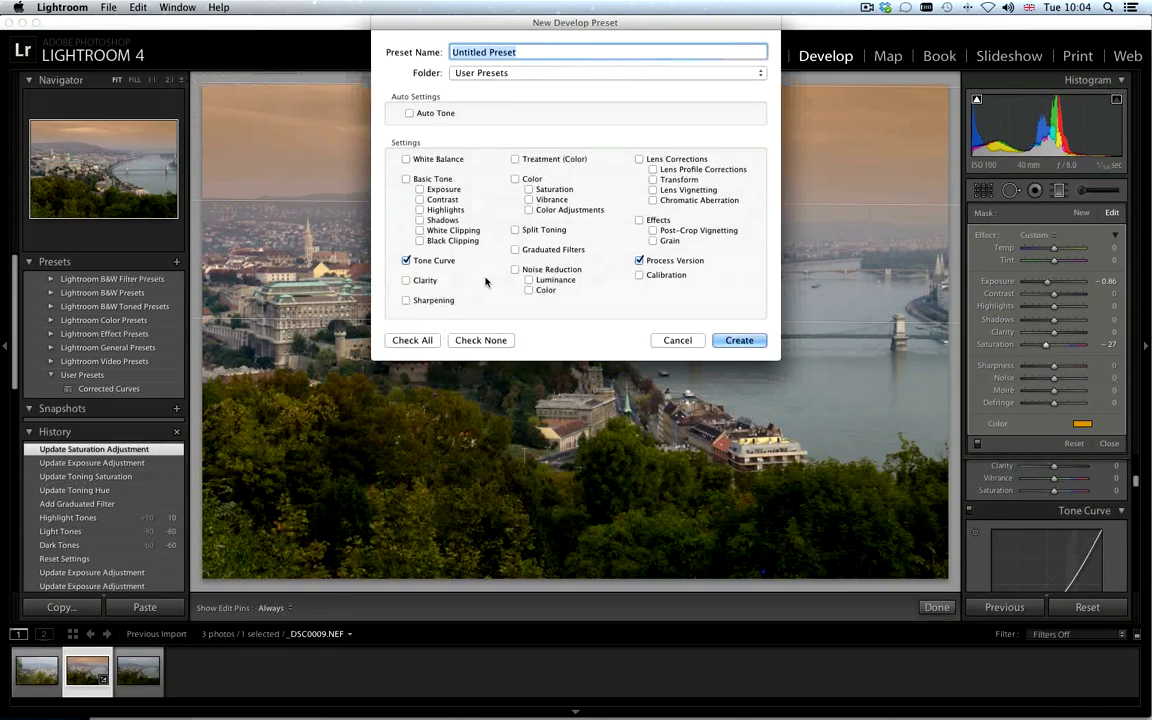
text(Graduated)
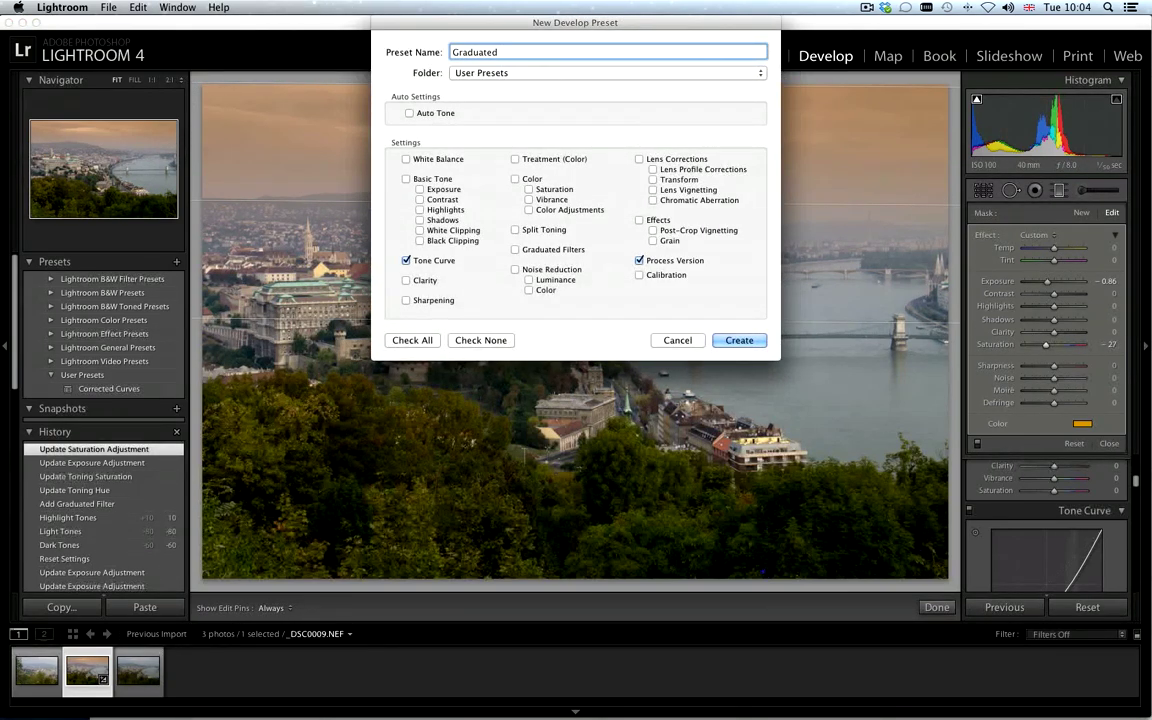
text( Sky)
click(406, 260)
click(515, 249)
click(740, 341)
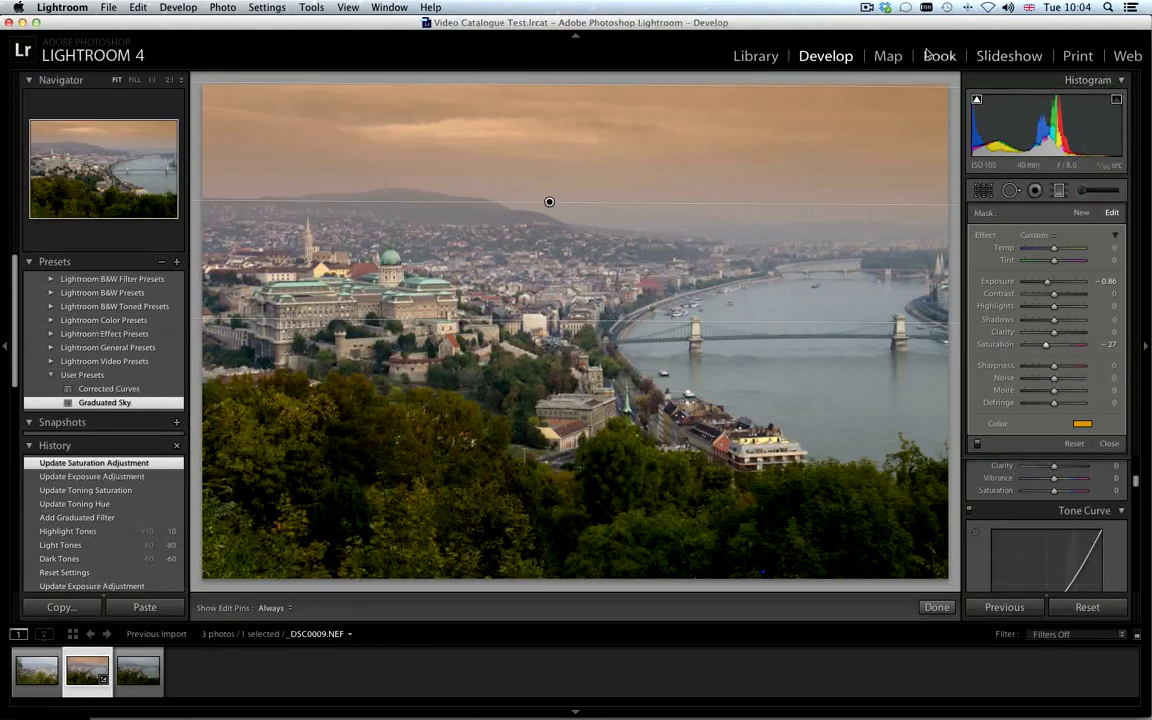
click(752, 56)
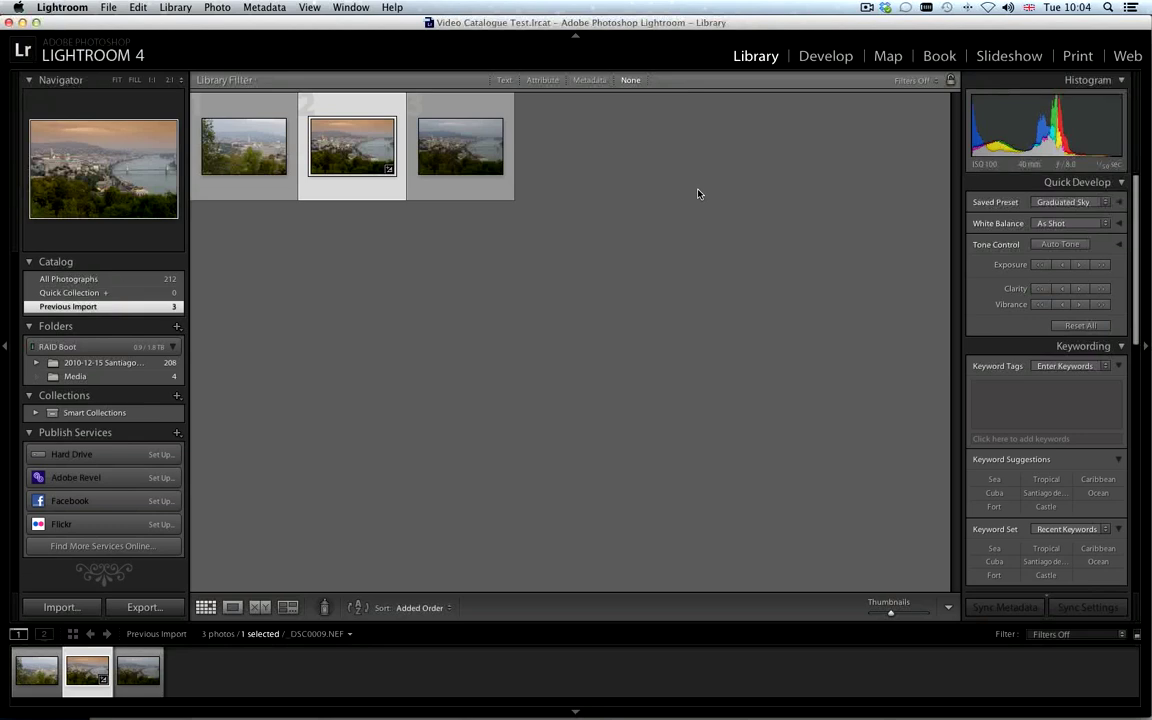
Step: Apply Corrected Curves to the first photo with Darks −17, Highlights +54, then add Graduated Sky
double_click(243, 146)
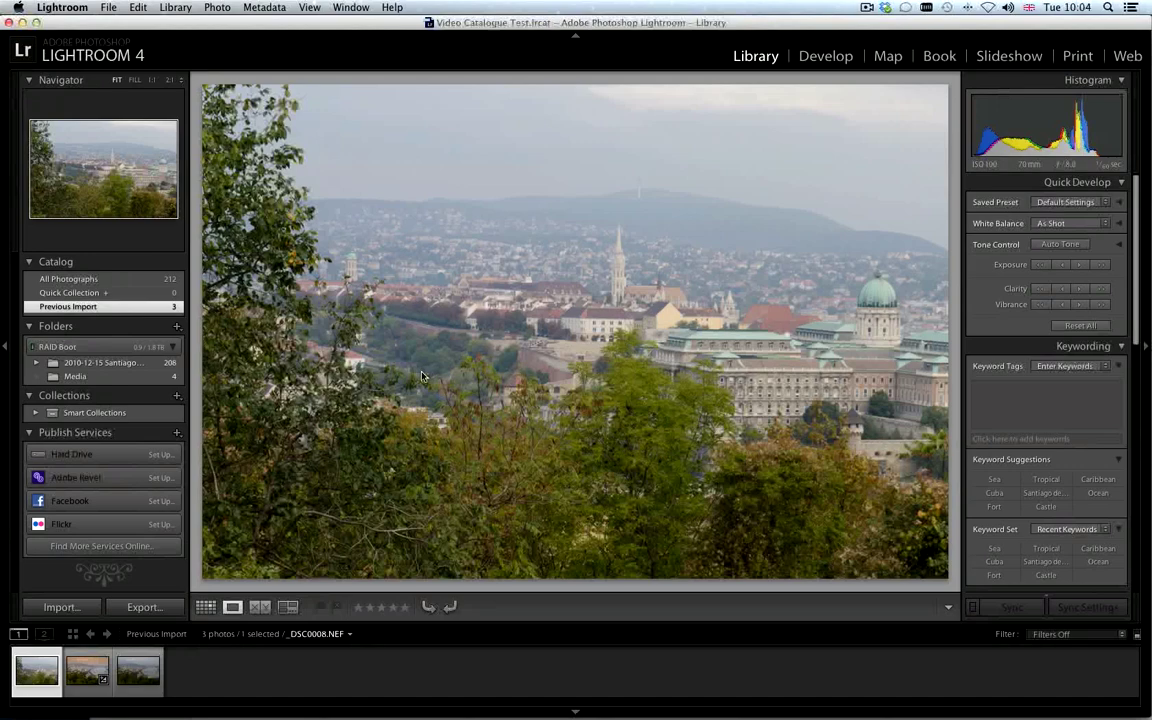
click(826, 56)
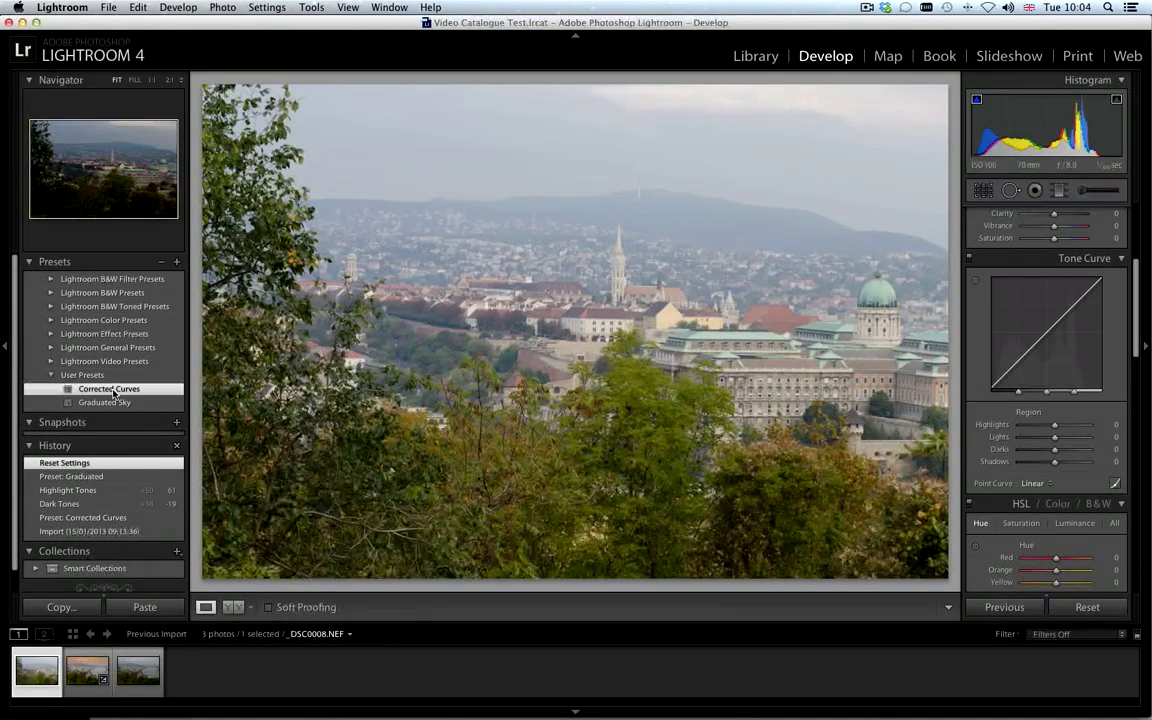
click(112, 389)
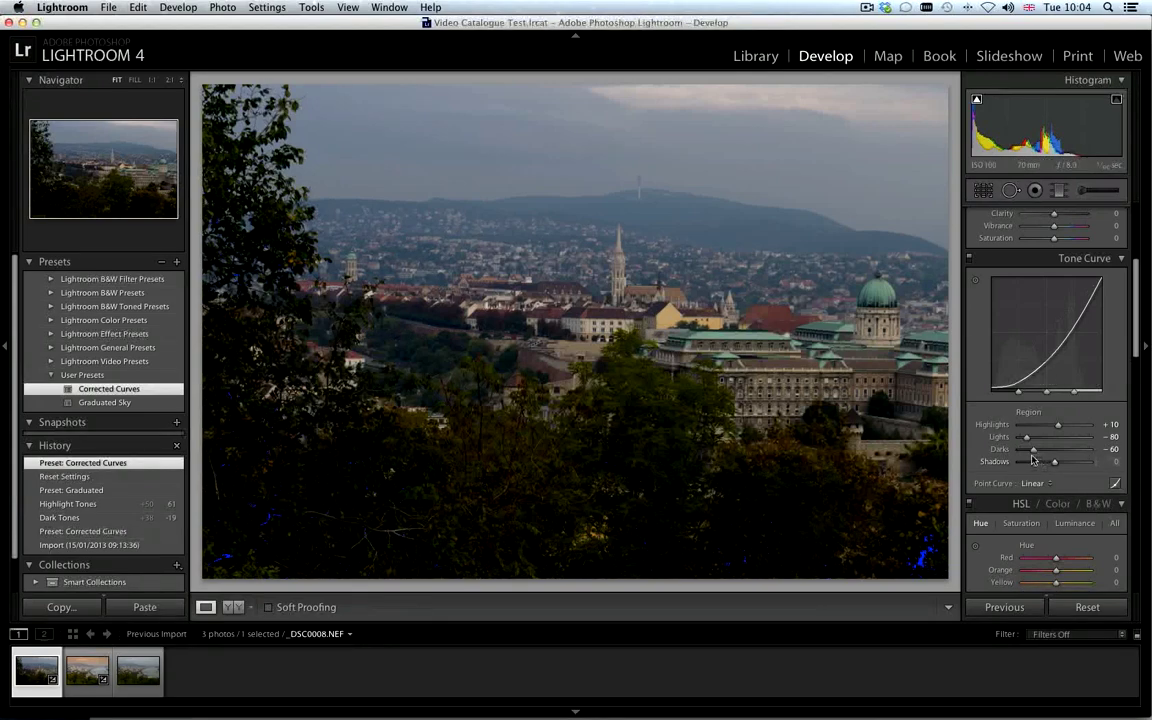
drag(1033, 449, 1073, 426)
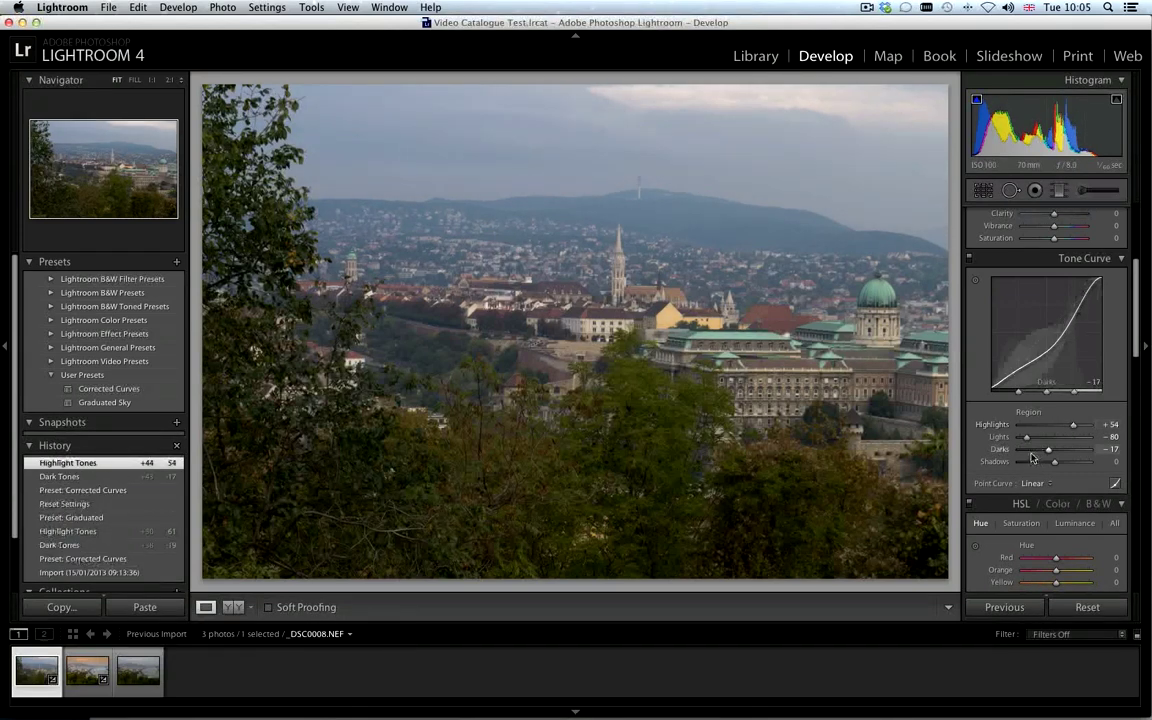
click(125, 402)
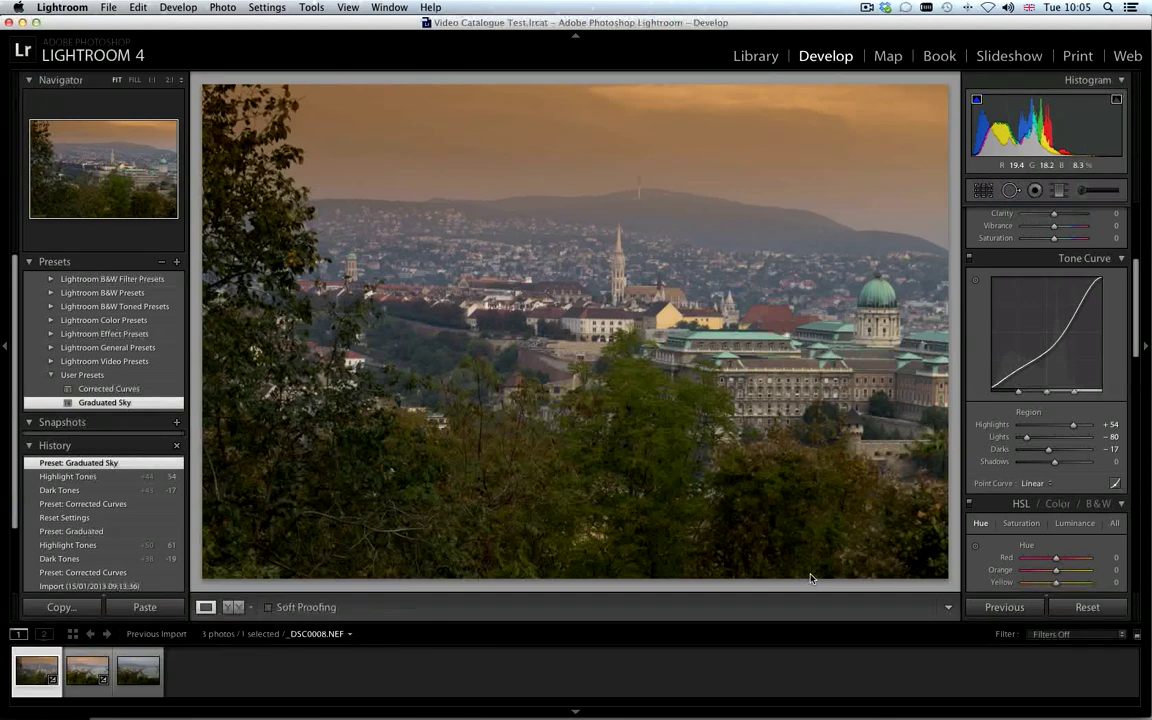
click(762, 56)
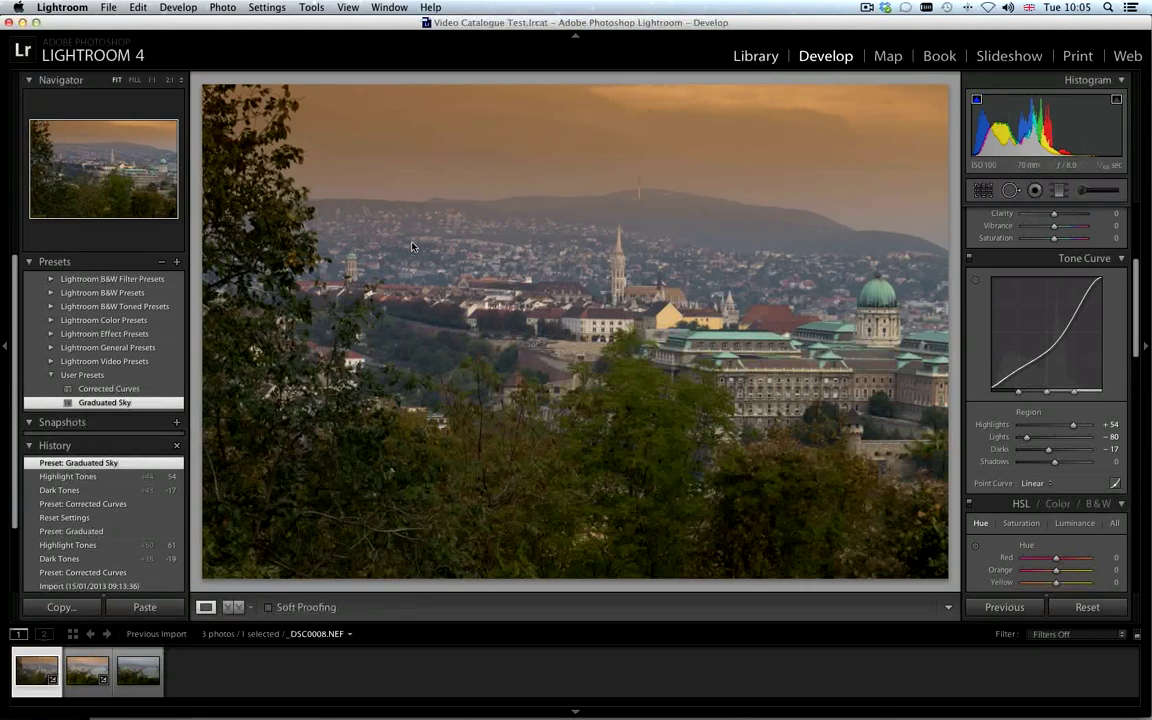